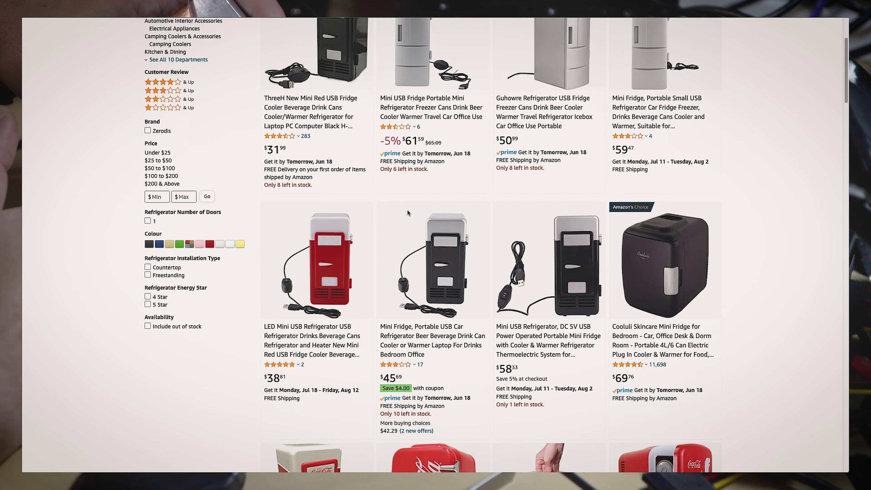
pyautogui.scroll(-10, 408, 210)
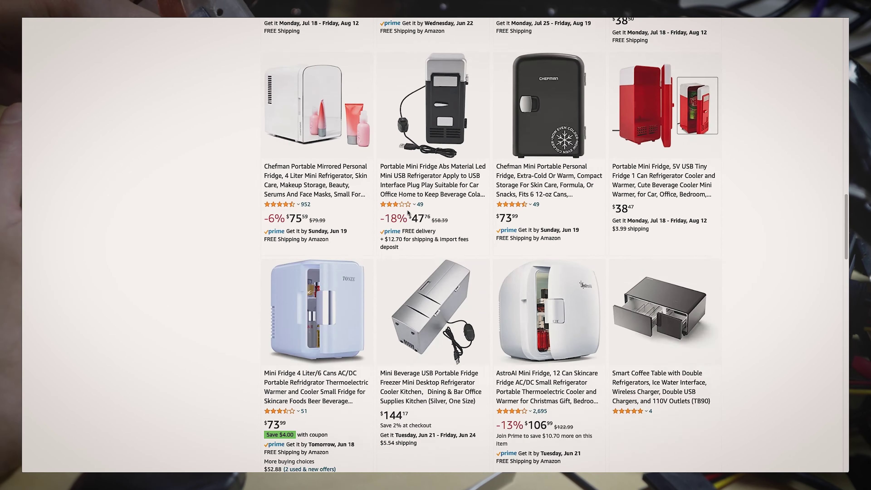
# Open the Guhowre Refrigerator USB Fridge listing from the usb fridge search results.
pyautogui.scroll(20, 453, 250)
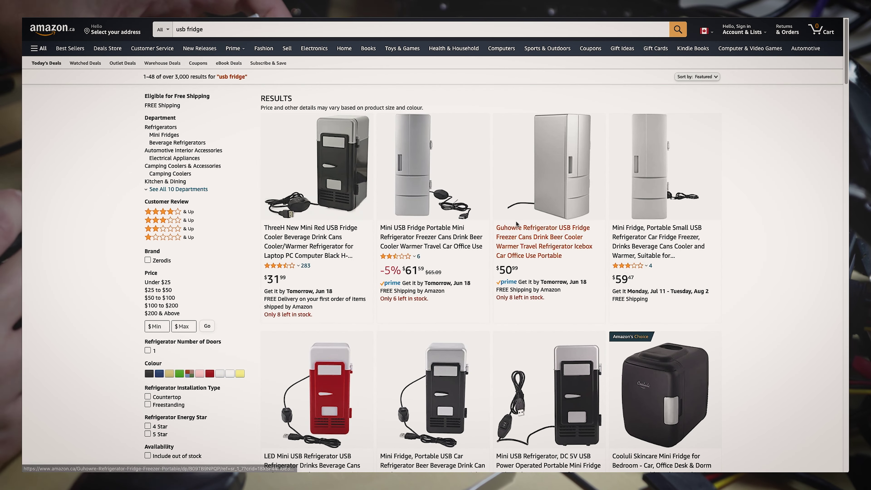
pyautogui.click(527, 246)
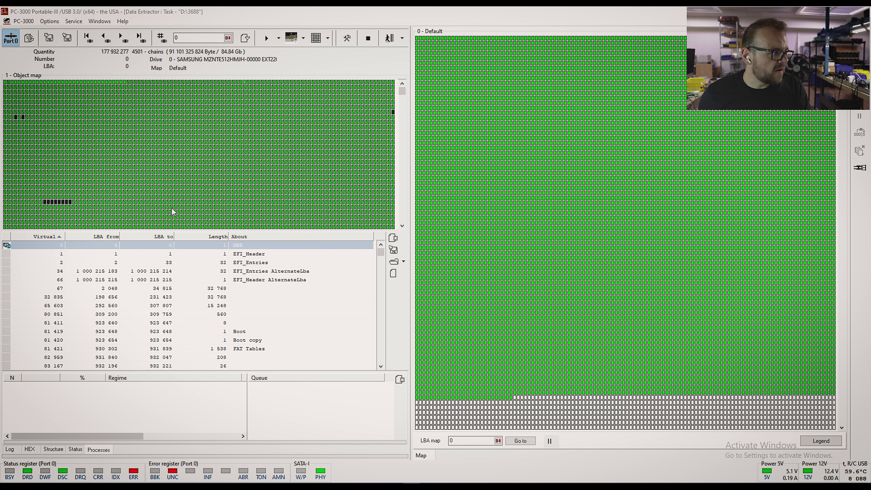
pyautogui.click(264, 43)
pyautogui.click(266, 42)
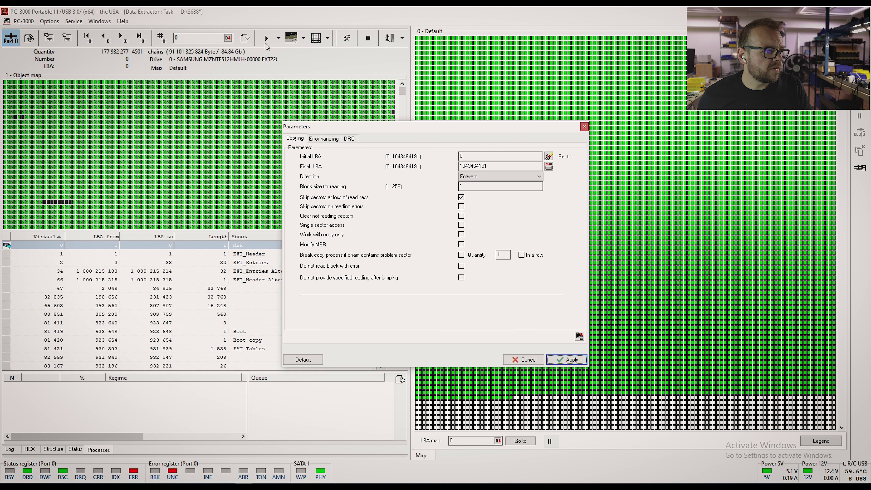
pyautogui.hotkey('ctrl', 'Tab')
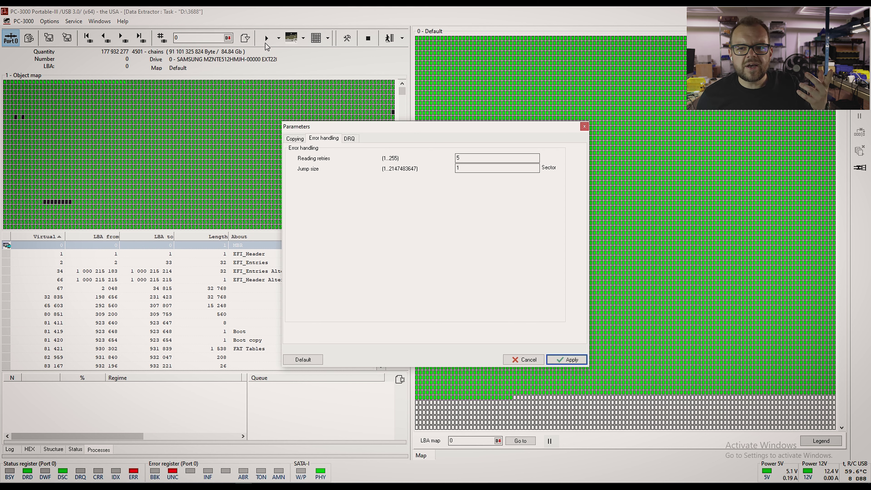
pyautogui.hotkey('ctrl', 'shift', 'Tab')
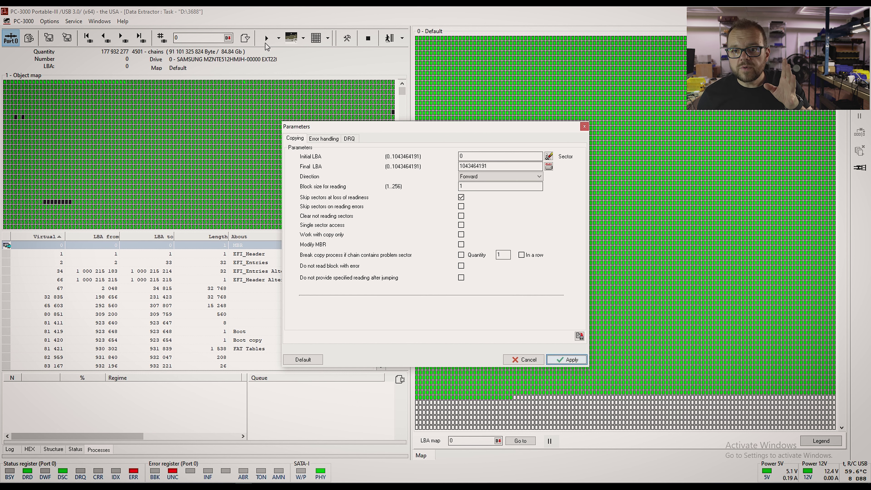
pyautogui.press('Escape')
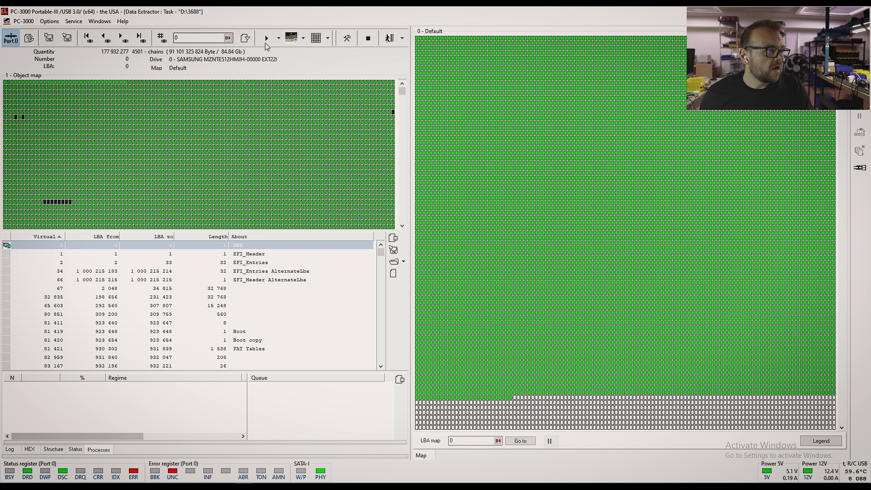
pyautogui.click(266, 43)
pyautogui.press('Up')
pyautogui.press('Up')
pyautogui.press('Up')
pyautogui.press('Up')
pyautogui.press('Up')
pyautogui.press('Up')
pyautogui.press('Up')
pyautogui.press('Up')
pyautogui.press('Up')
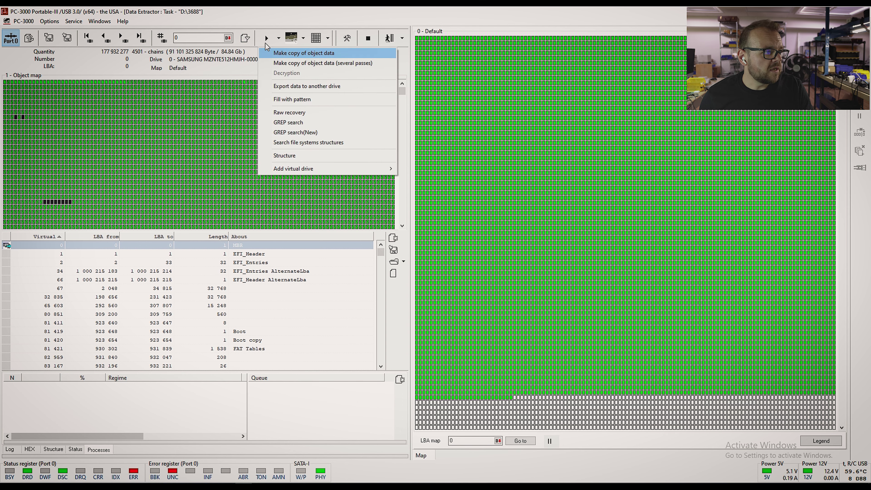
# Run Make copy of object data with Execute, filling the sector map green with black blocks.
pyautogui.click(267, 51)
pyautogui.press('Return')
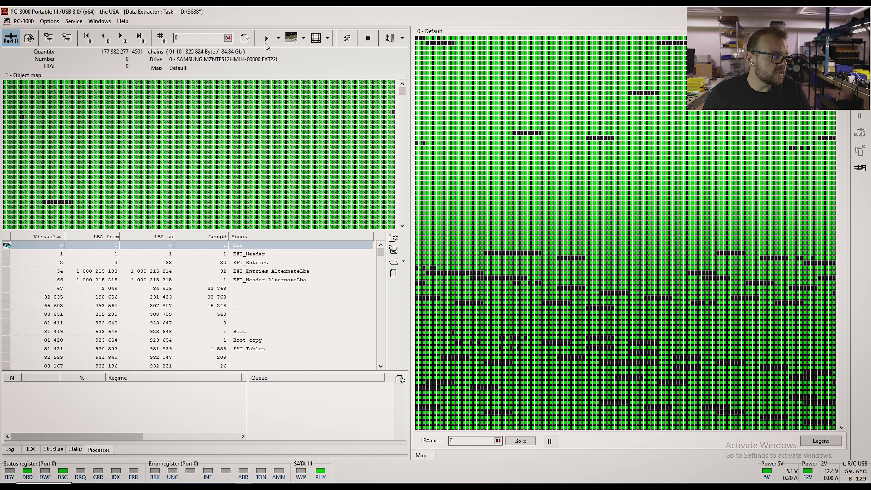
pyautogui.click(266, 39)
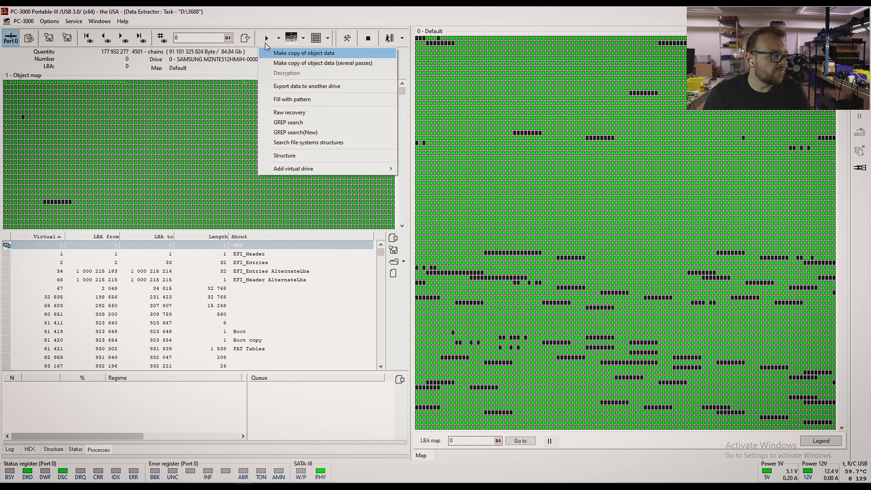
# Start another object data copy, then close the D:\3688 task, confirming with Yes.
pyautogui.press('Return')
pyautogui.press('Return')
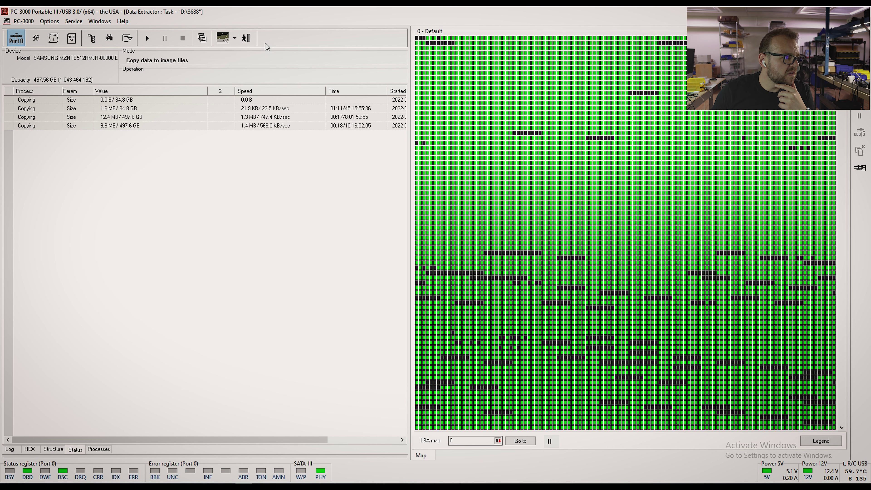
pyautogui.press('Escape')
pyautogui.press('Return')
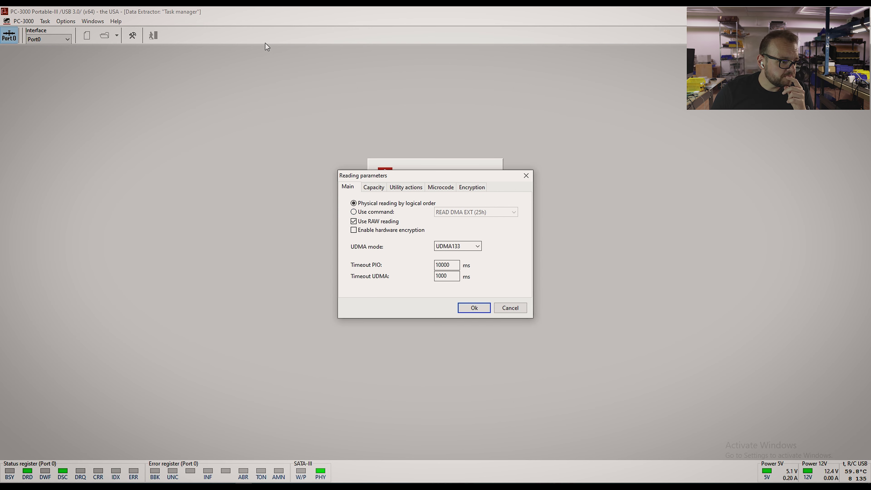
# Accept the UDMA133 reading parameters and load the D:\TESTNVME task.
pyautogui.press('Return')
pyautogui.press('Return')
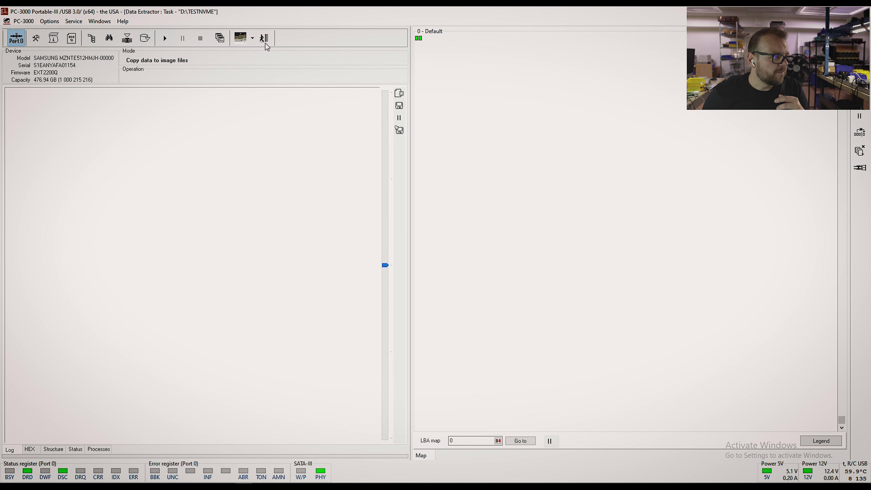
# Close the TESTNVME task and accept the data folder for a new task.
pyautogui.click(265, 42)
pyautogui.press('Return')
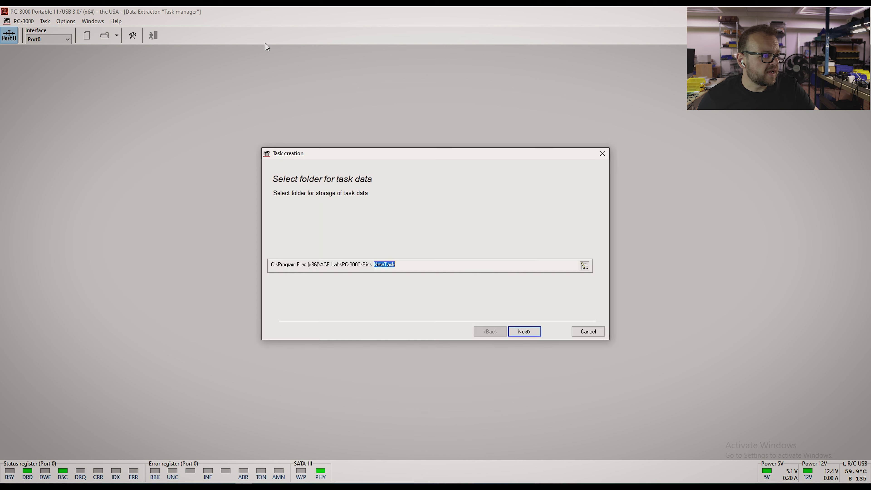
pyautogui.press('Return')
pyautogui.hotkey('shift', 'Tab')
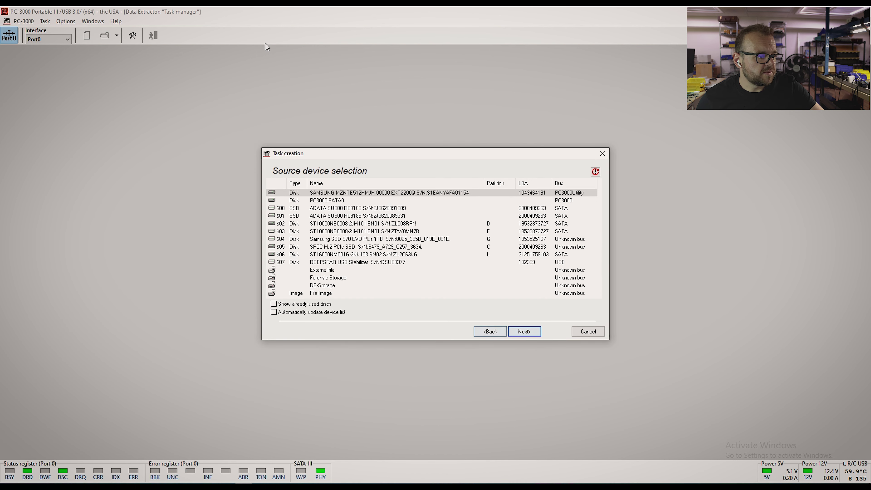
pyautogui.press('Return')
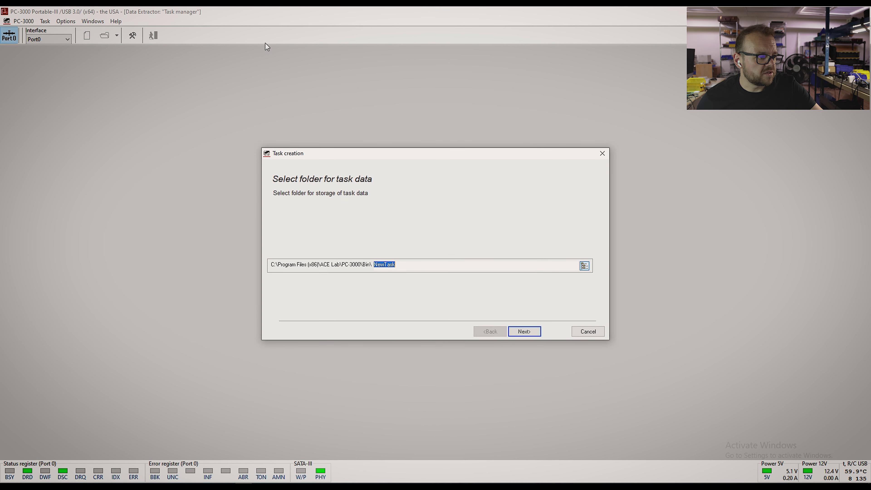
pyautogui.press('Return')
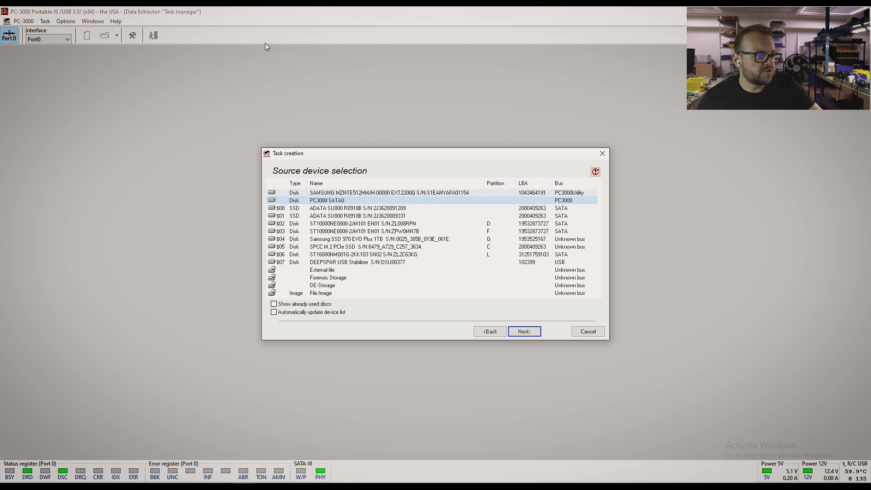
# Pick the Samsung SSD as source, enable Make data copy, and choose a File Image destination.
pyautogui.press('Up')
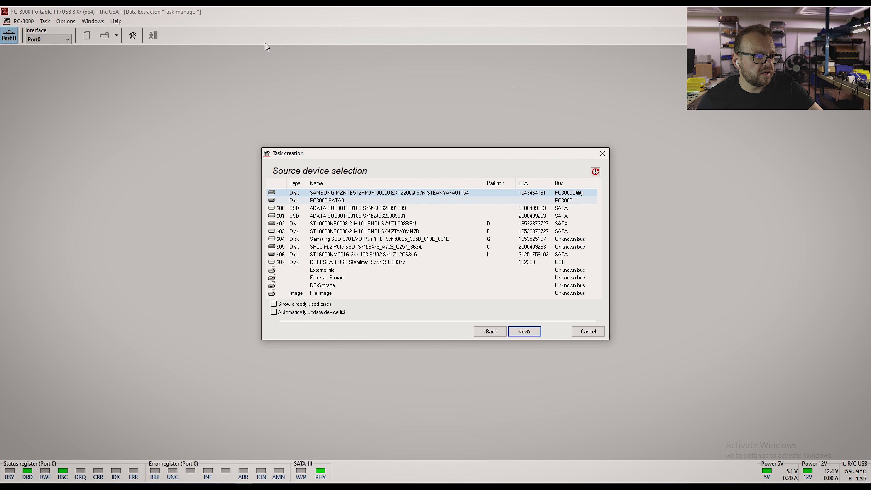
pyautogui.press('Down')
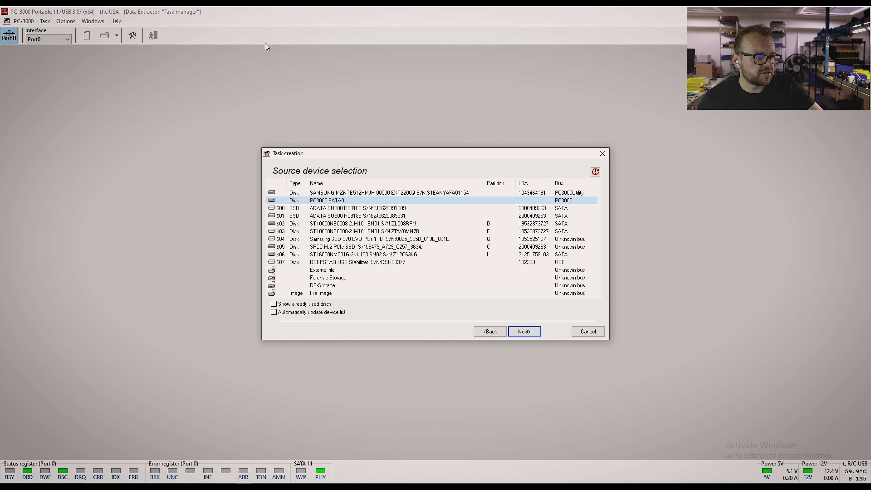
pyautogui.press('Return')
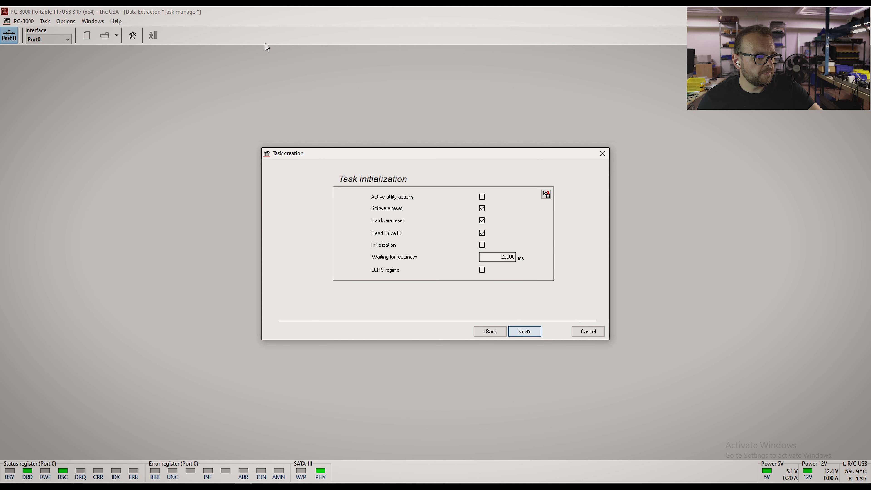
pyautogui.press('Return')
pyautogui.press('space')
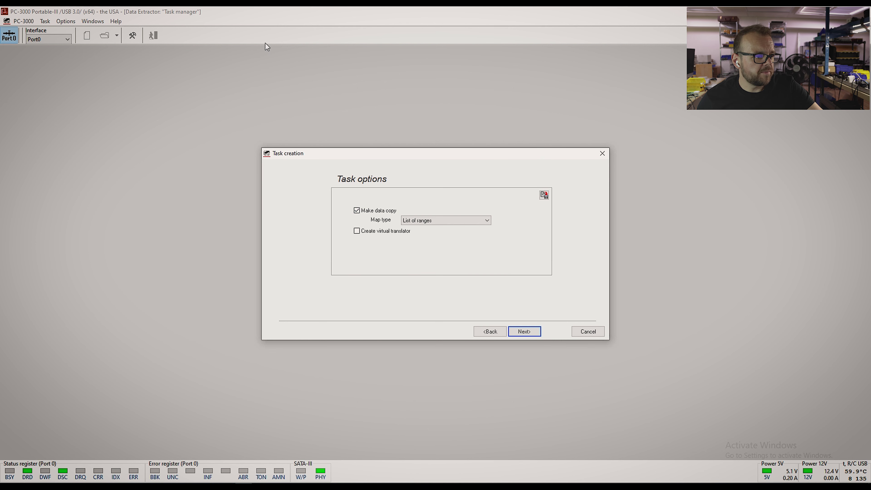
pyautogui.press('Return')
pyautogui.press('Return')
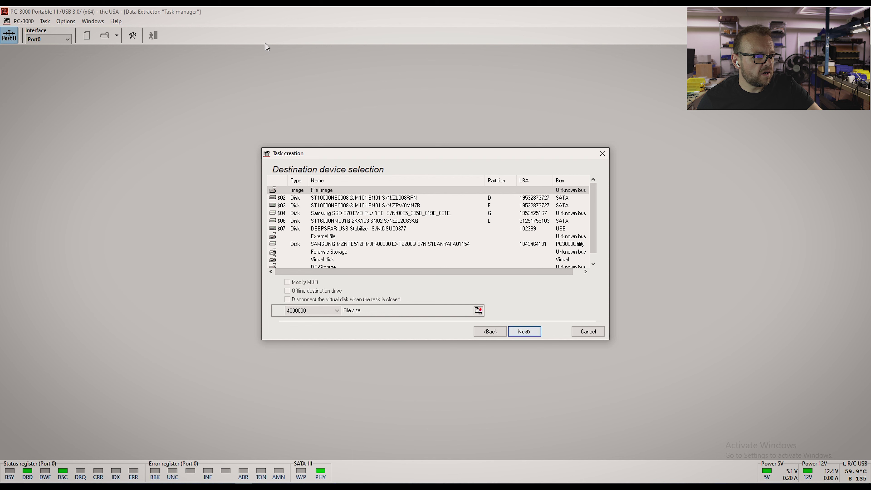
pyautogui.press('Return')
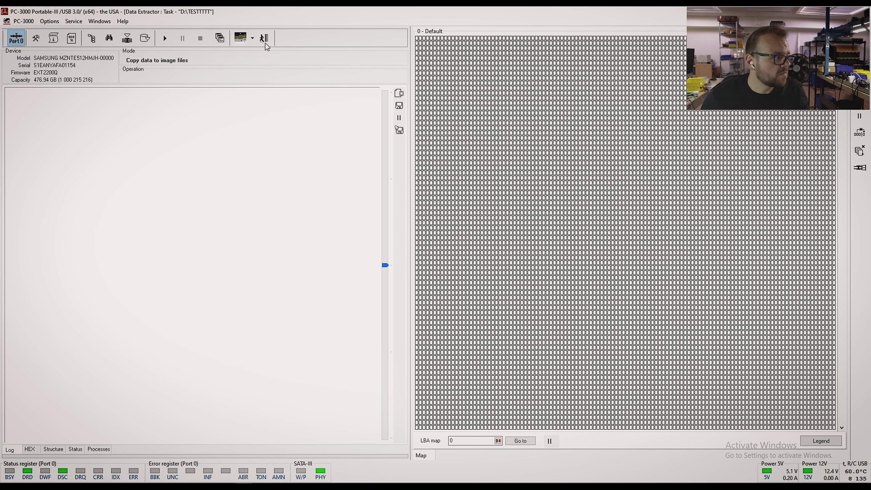
# Start Make data copy of the Samsung SSD in the new D:\TESTTTTT task.
pyautogui.press('F9')
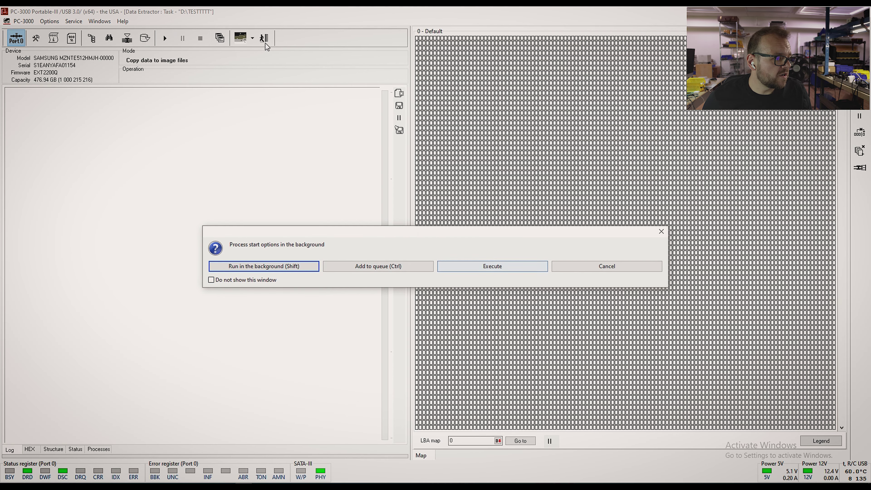
pyautogui.press('Return')
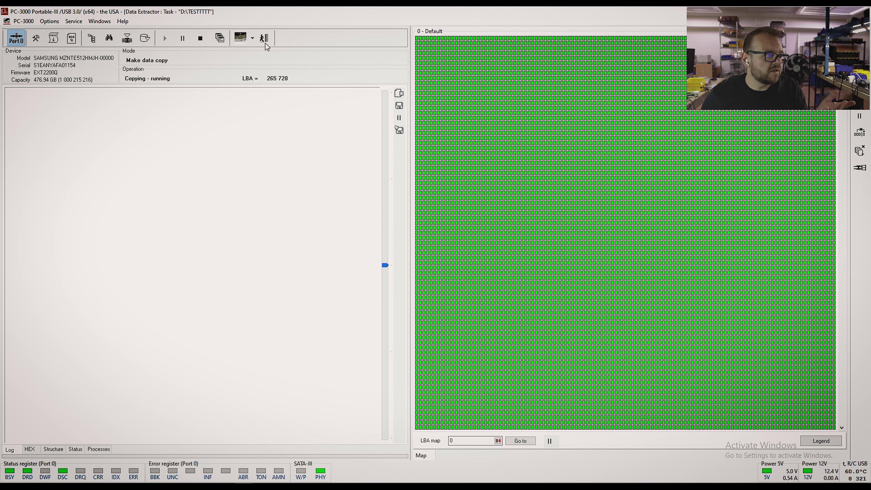